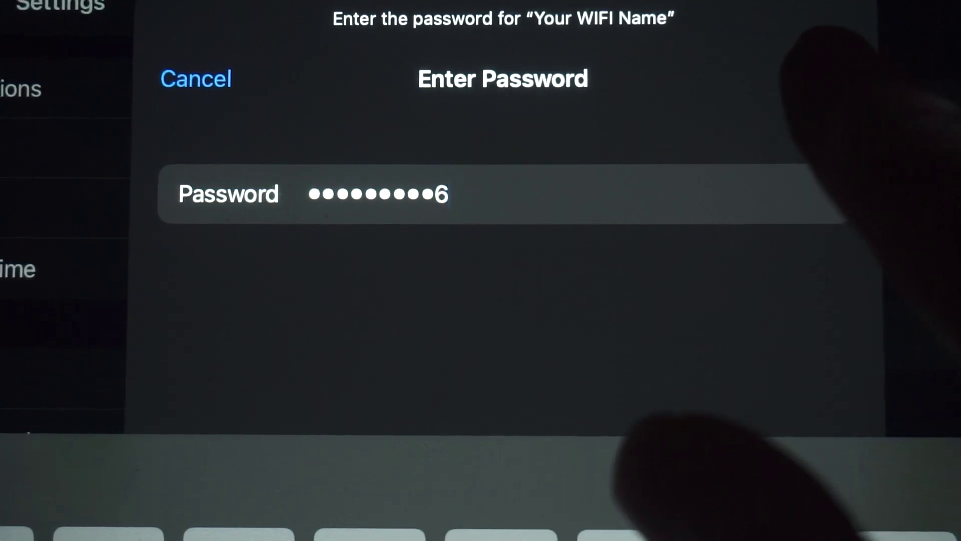
Step: Join the iPad to the 'Your WIFI Name' network with the entered security key
left_click(829, 77)
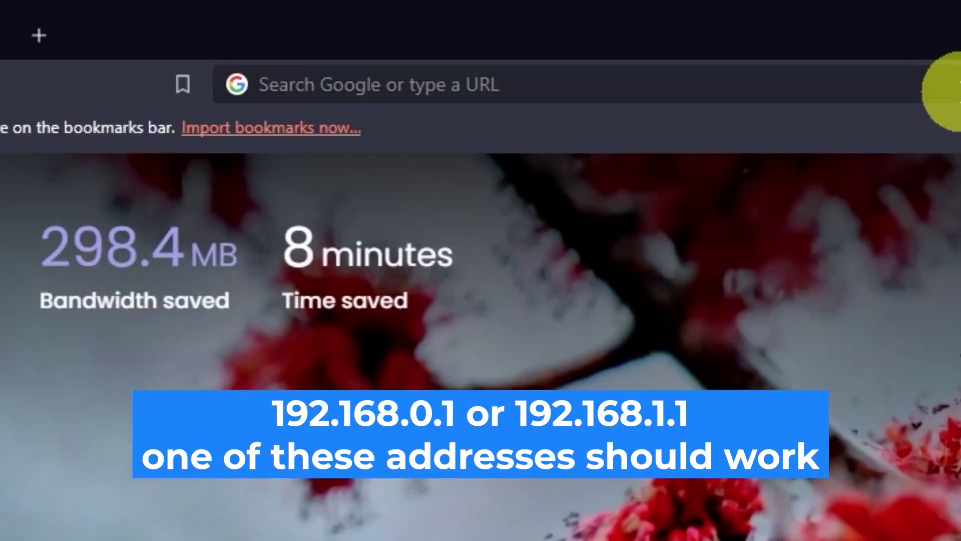
Step: Load the router login page at 192.168.0.1 in Brave and enter 'admin' as the username
left_click(474, 32)
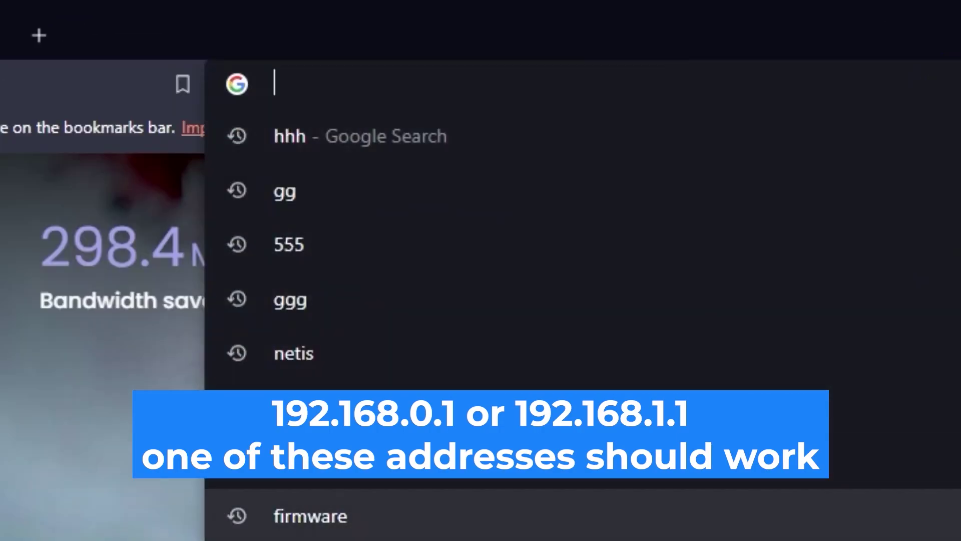
type("192.168.0.1")
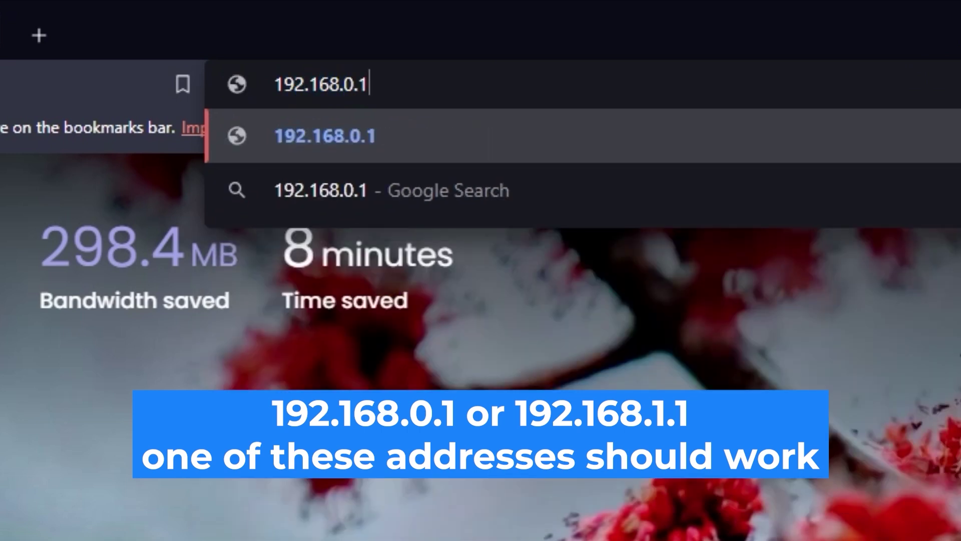
key("Return")
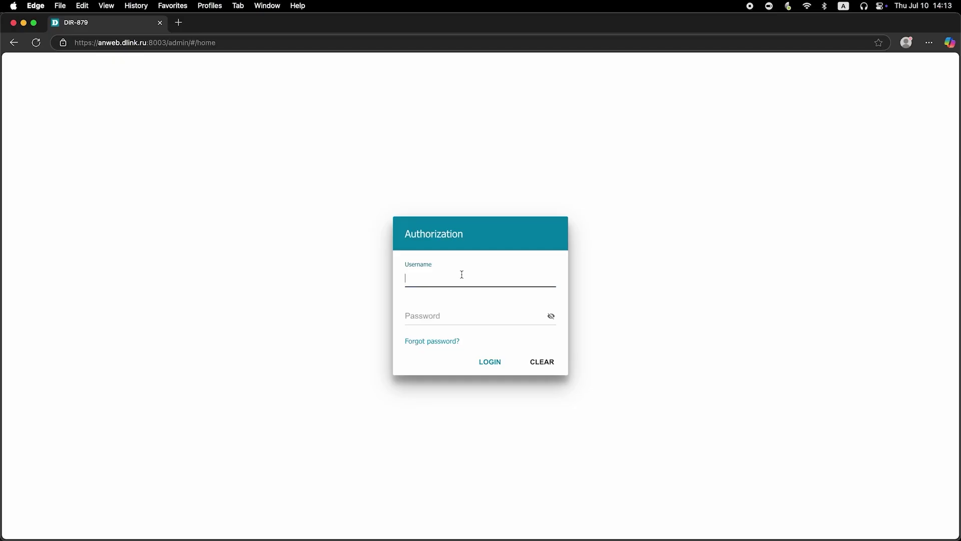
type("admin")
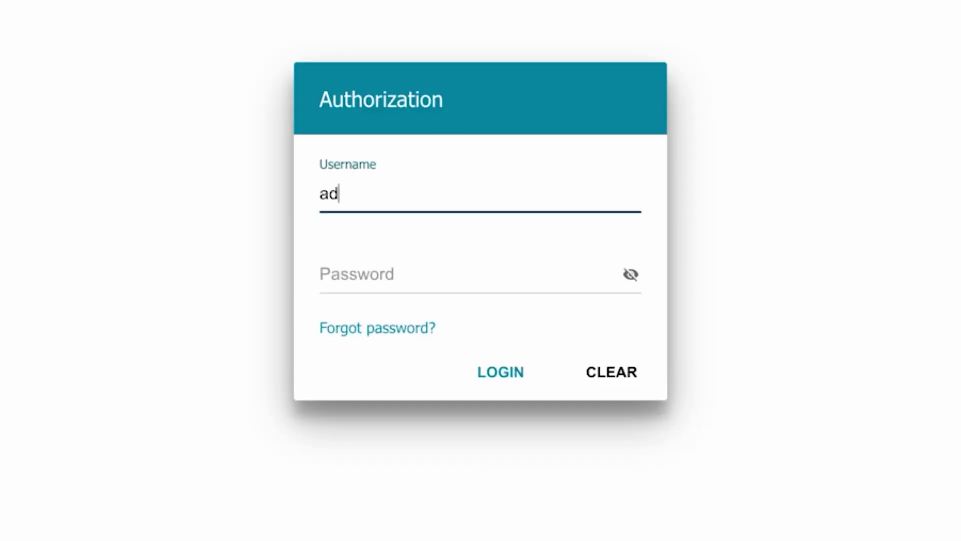
Step: Enter the default login password, reveal it to verify, and submit
left_click(369, 276)
type("password")
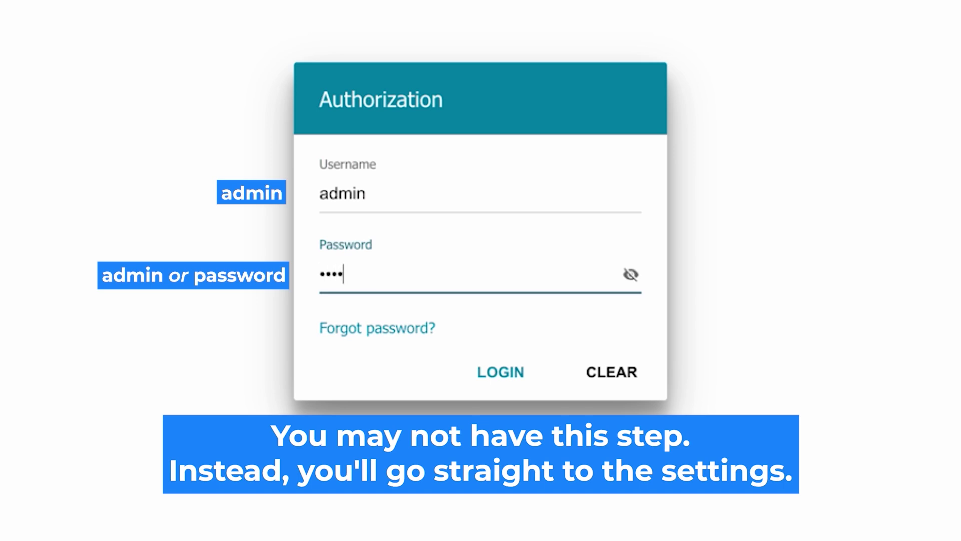
left_click(631, 274)
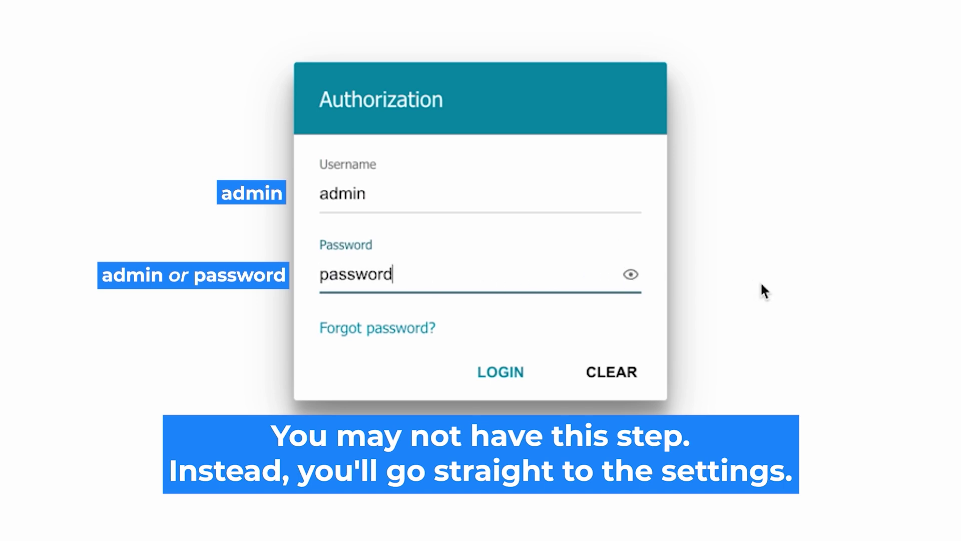
left_click(482, 372)
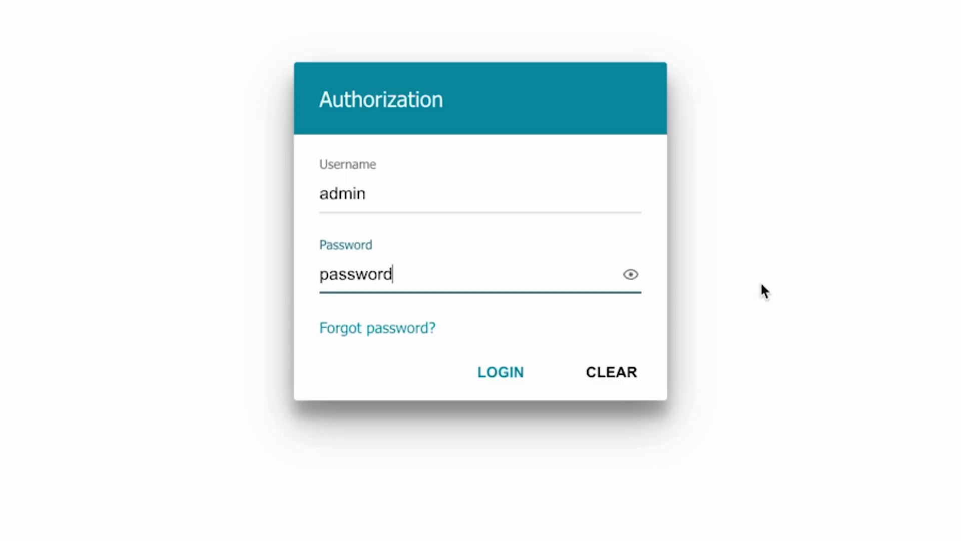
Step: Retry the login with the re-entered, verified password to reach the router home page
left_click(493, 368)
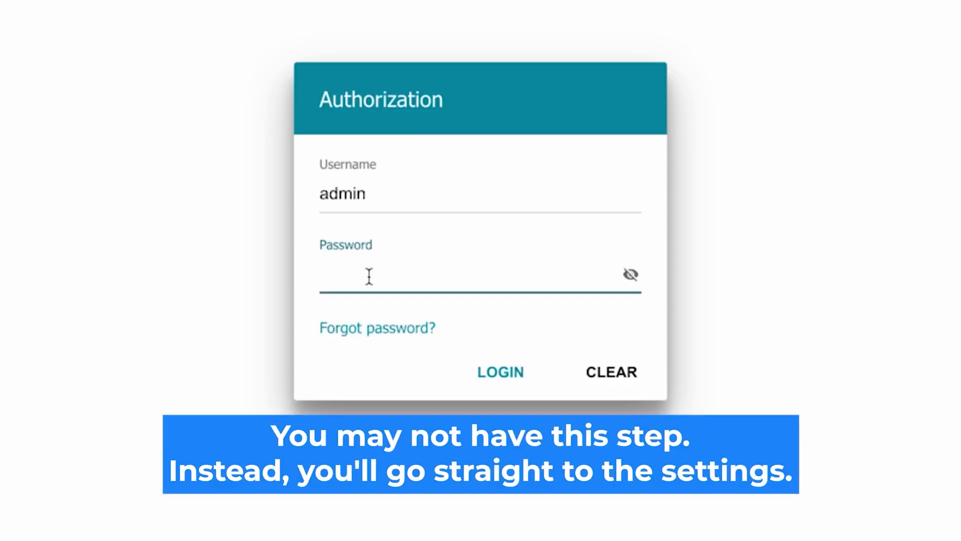
type("*******")
type("d")
left_click(630, 274)
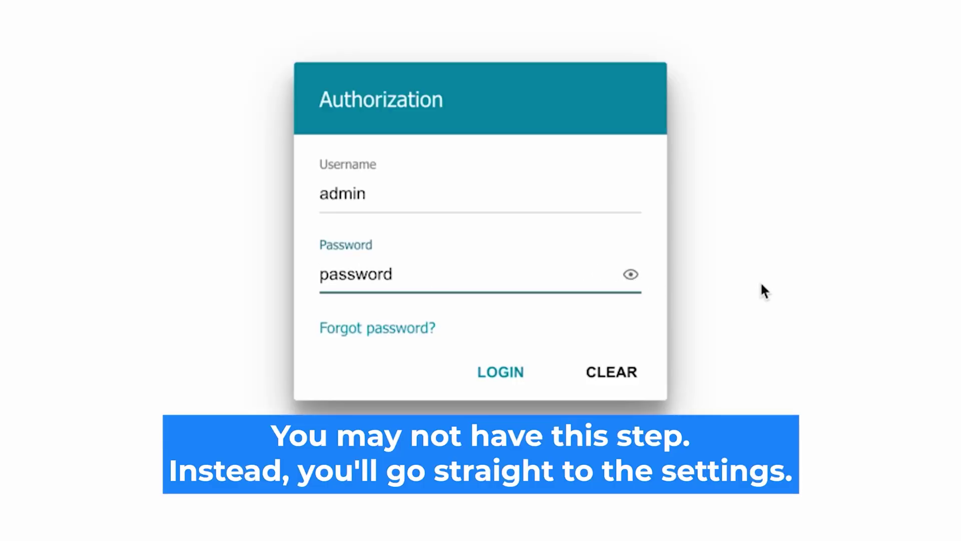
left_click(482, 373)
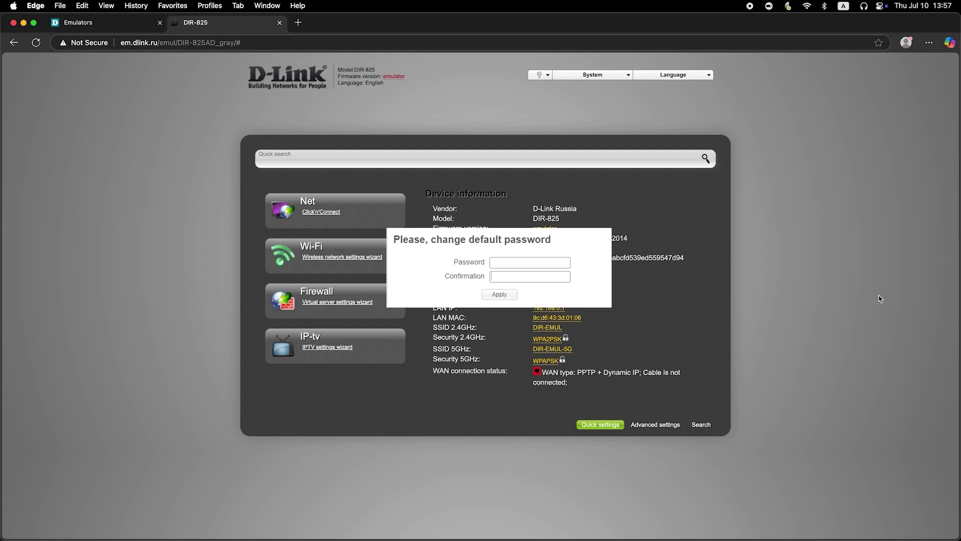
Step: Enter a new admin password in Password and Confirmation and apply it
left_click(545, 262)
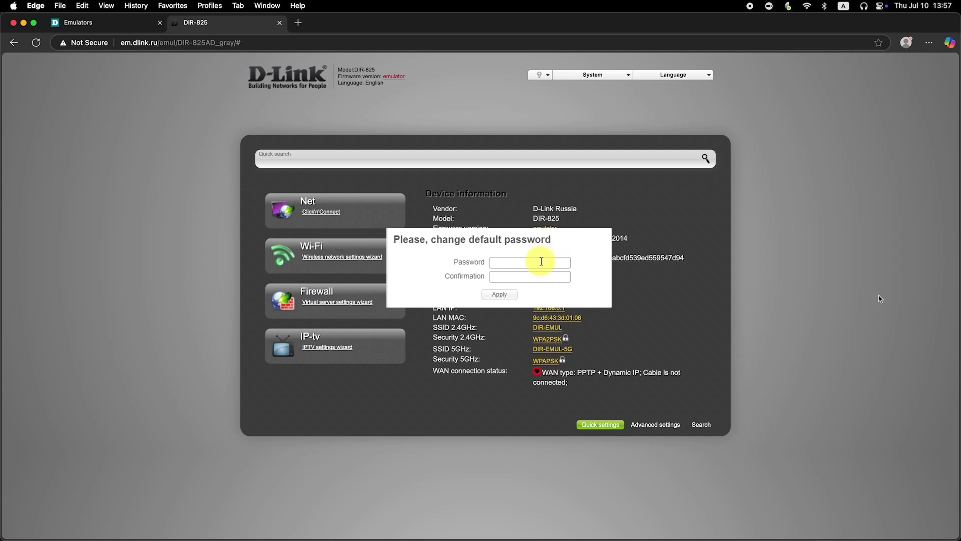
type("ad*******")
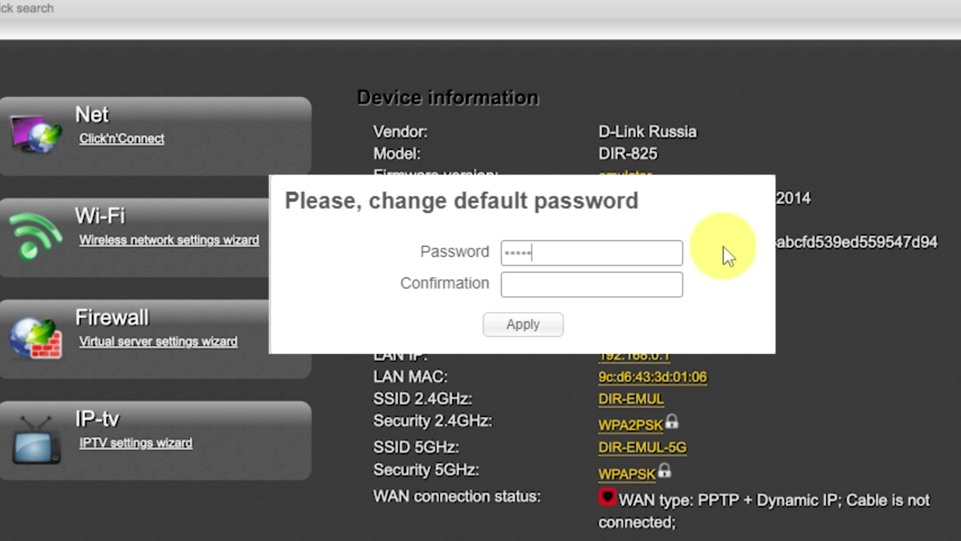
left_click(640, 280)
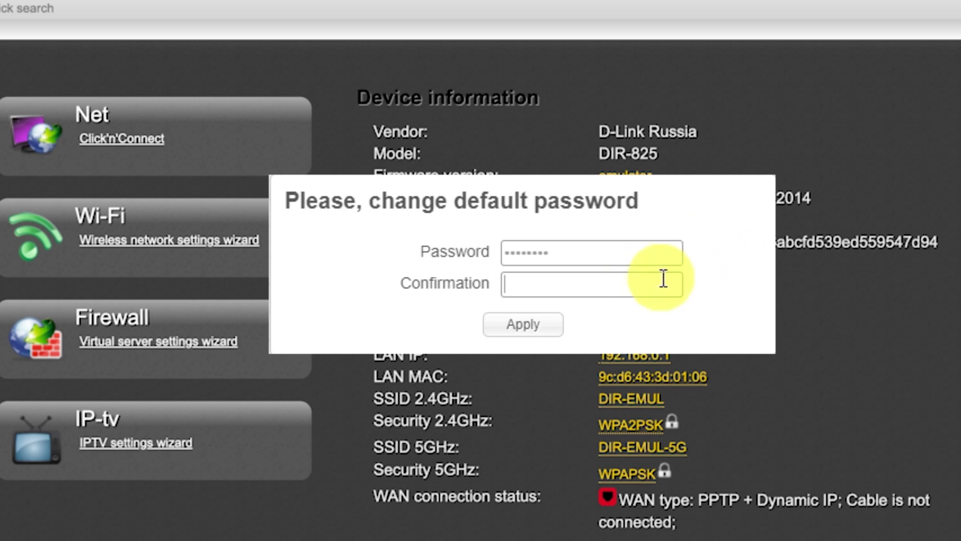
type("*********")
left_click(548, 330)
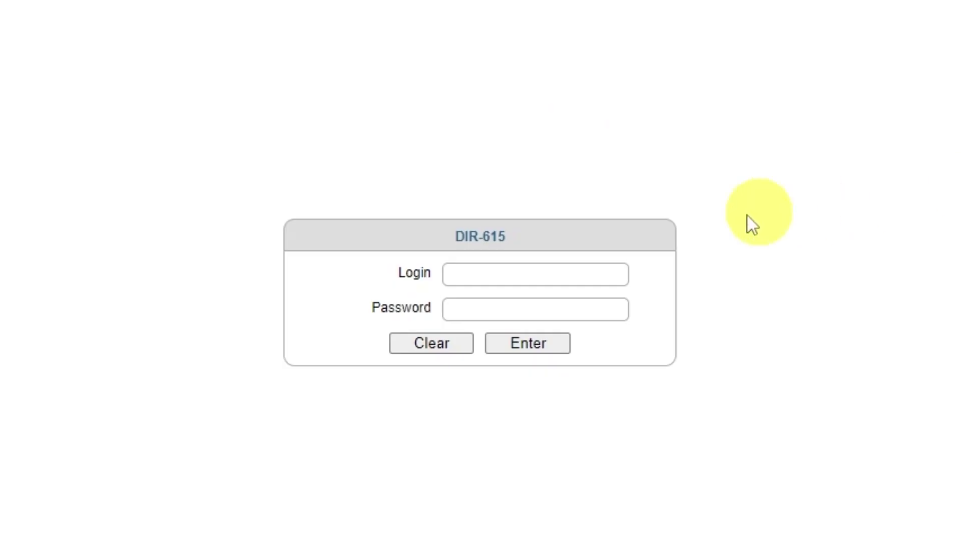
Step: Sign in as admin with the new password and keep English in the language list
left_click(508, 272)
type("admin")
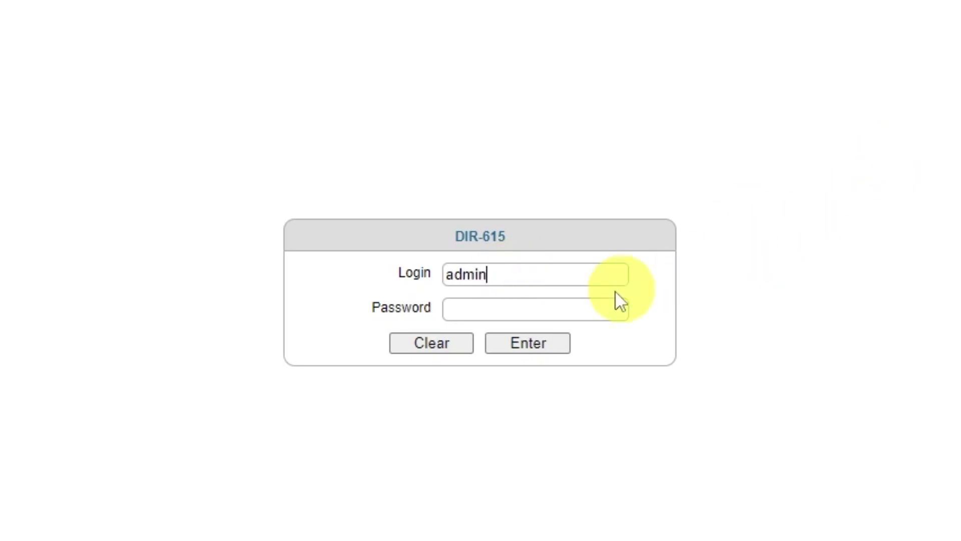
left_click(575, 313)
type("admin123")
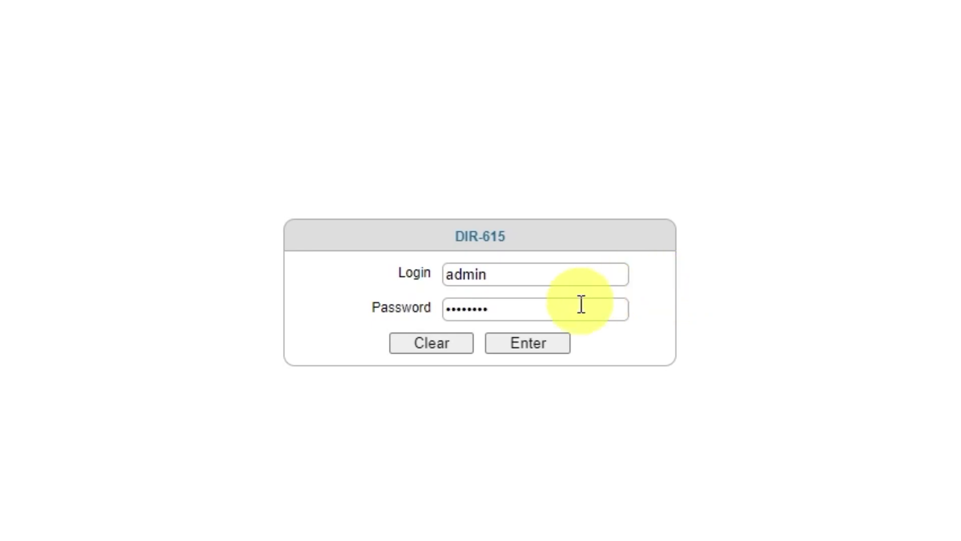
left_click(519, 350)
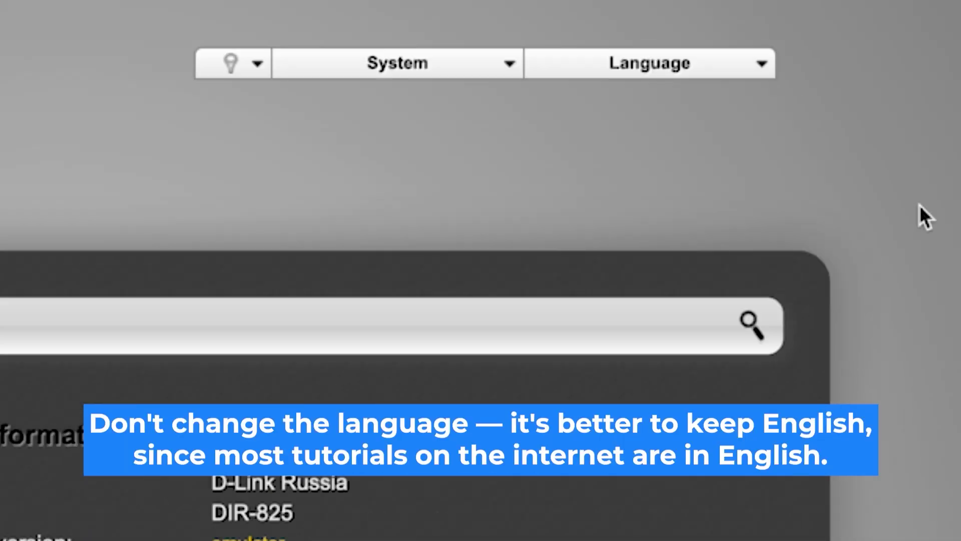
left_click(774, 62)
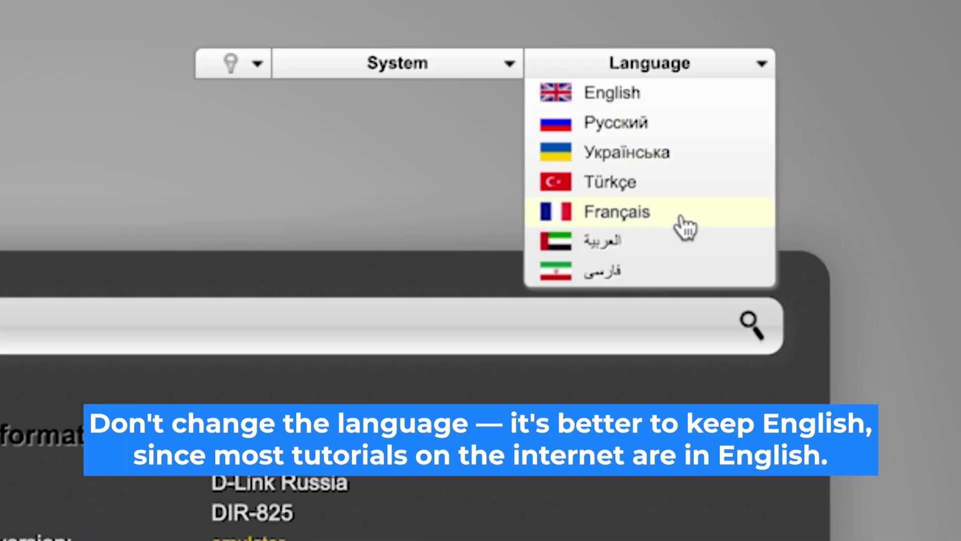
left_click(683, 103)
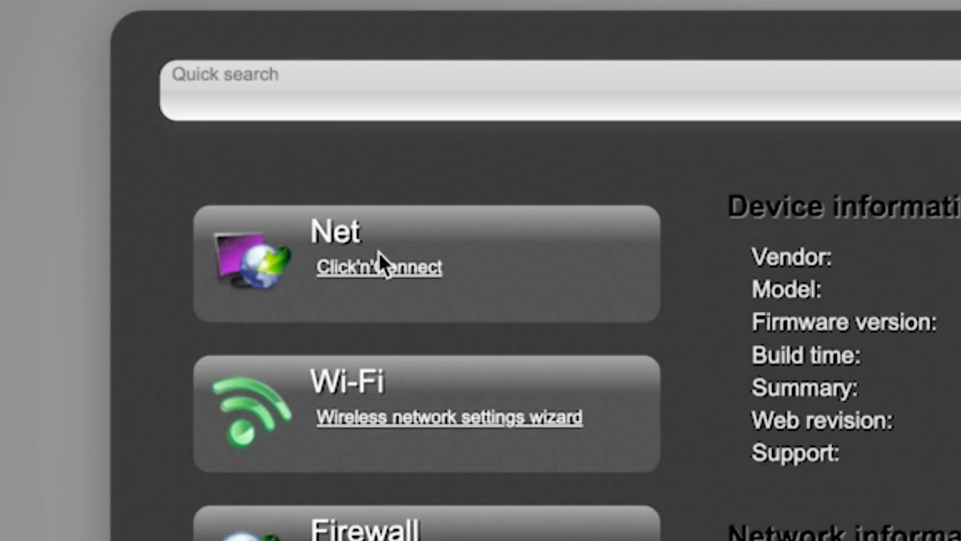
Step: Launch Click'n'Connect, pass the cable step, and leave the provider as Manually
left_click(360, 268)
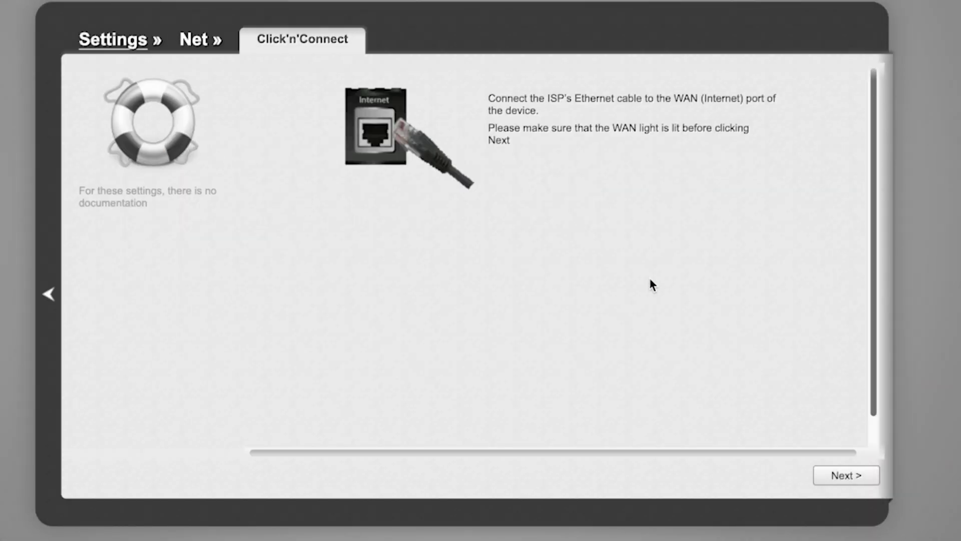
scroll(780, 300, "down", 1)
scroll(780, 300, "up", 1)
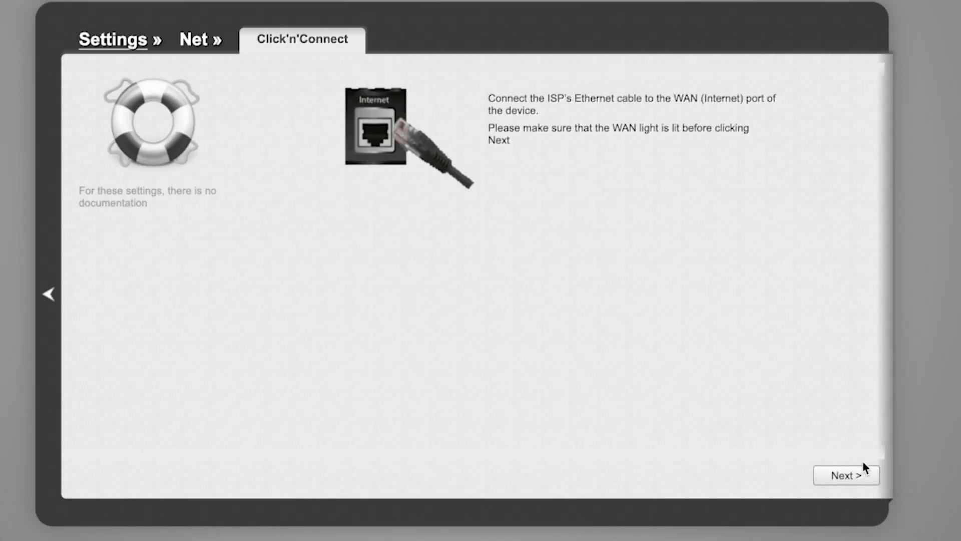
left_click(859, 478)
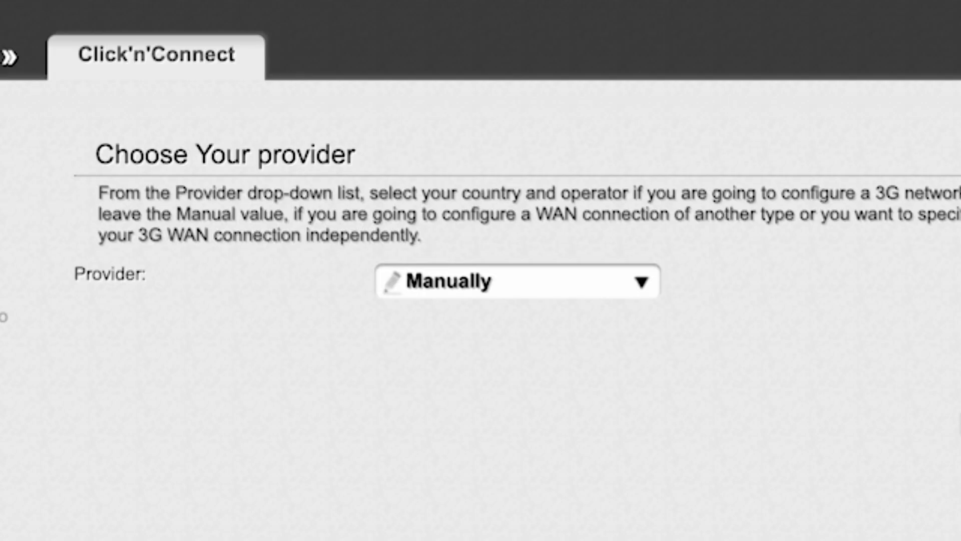
left_click(632, 271)
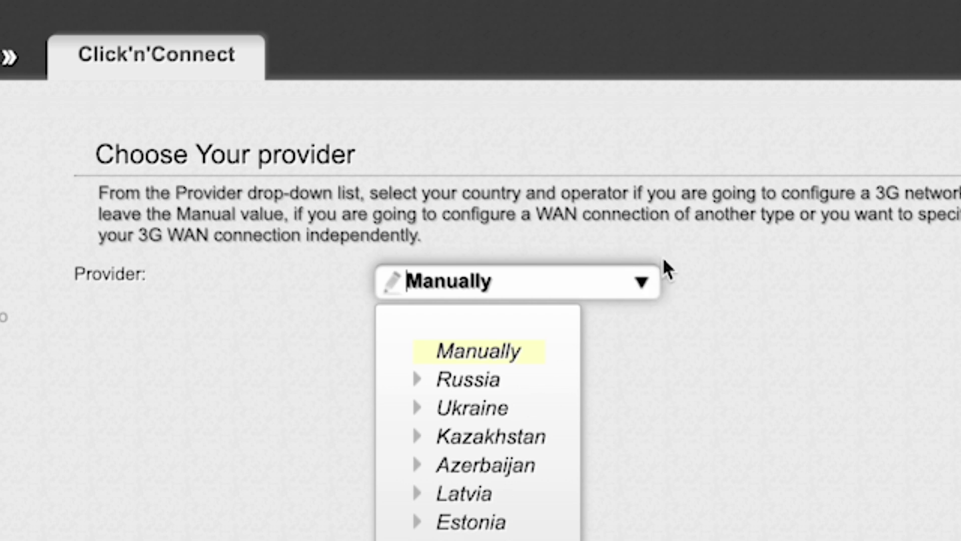
left_click(642, 284)
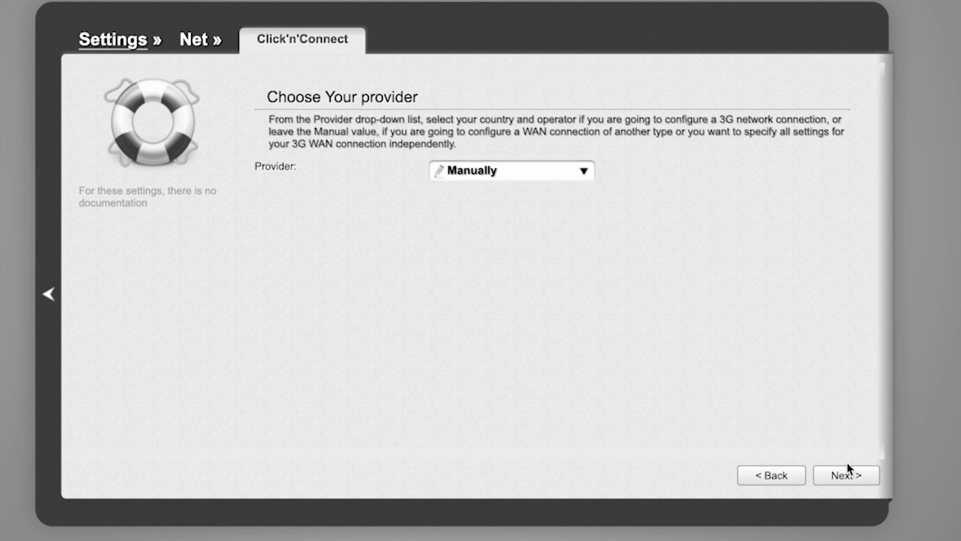
left_click(851, 475)
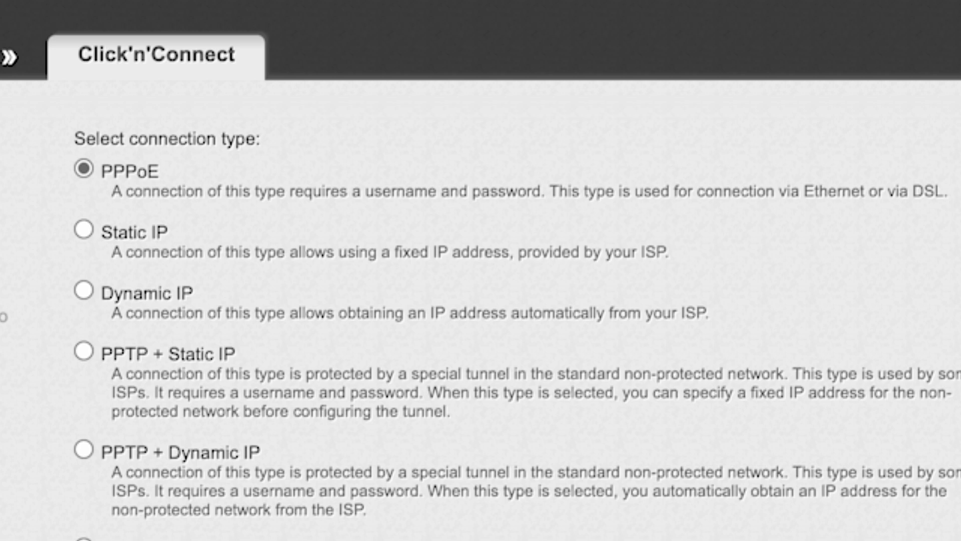
Step: Select Dynamic IP as the connection type and continue to its settings
scroll(517, 321, "down", 5)
scroll(517, 320, "down", 4)
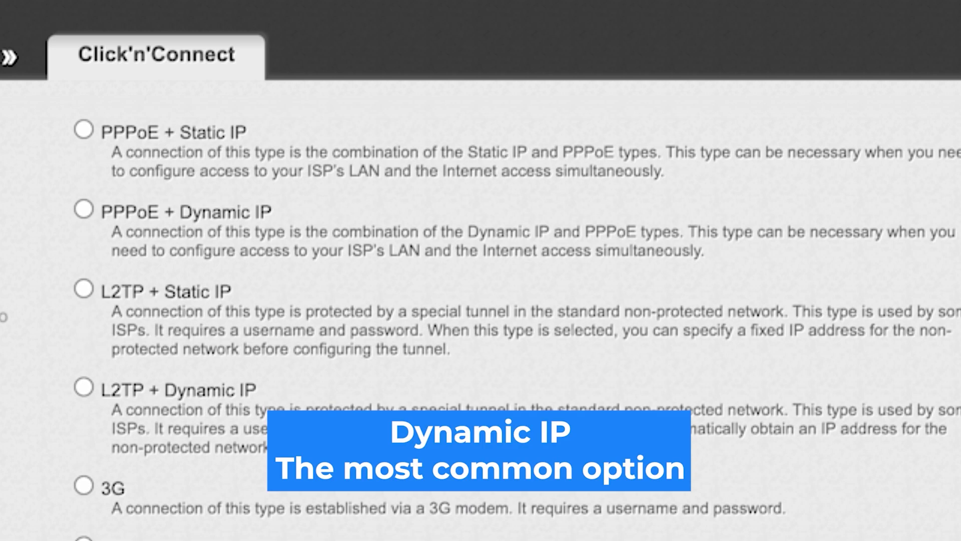
scroll(517, 320, "up", 9)
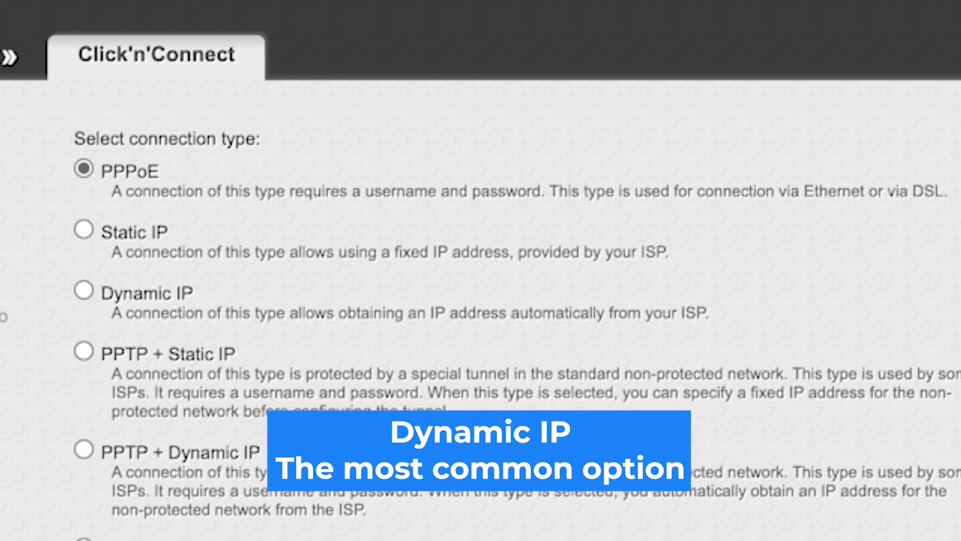
left_click(84, 290)
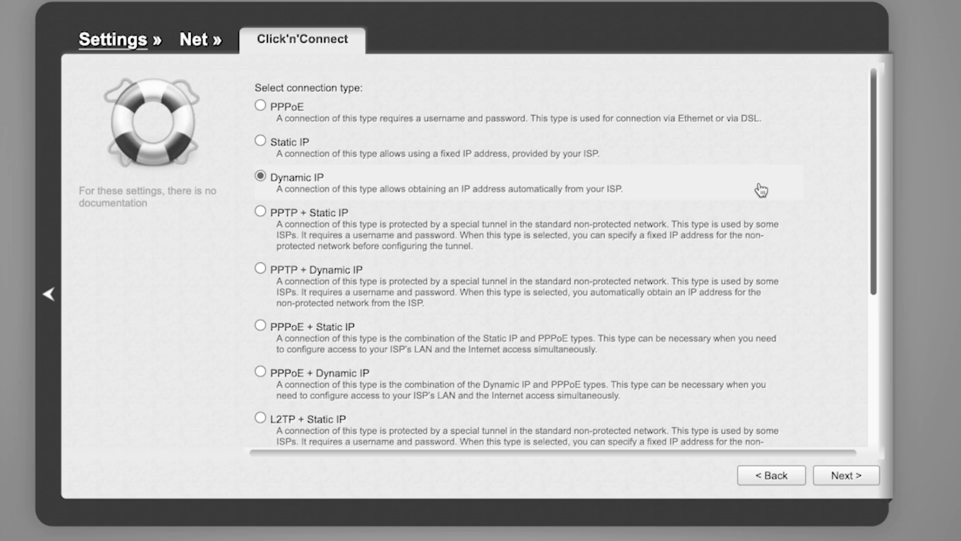
left_click(848, 478)
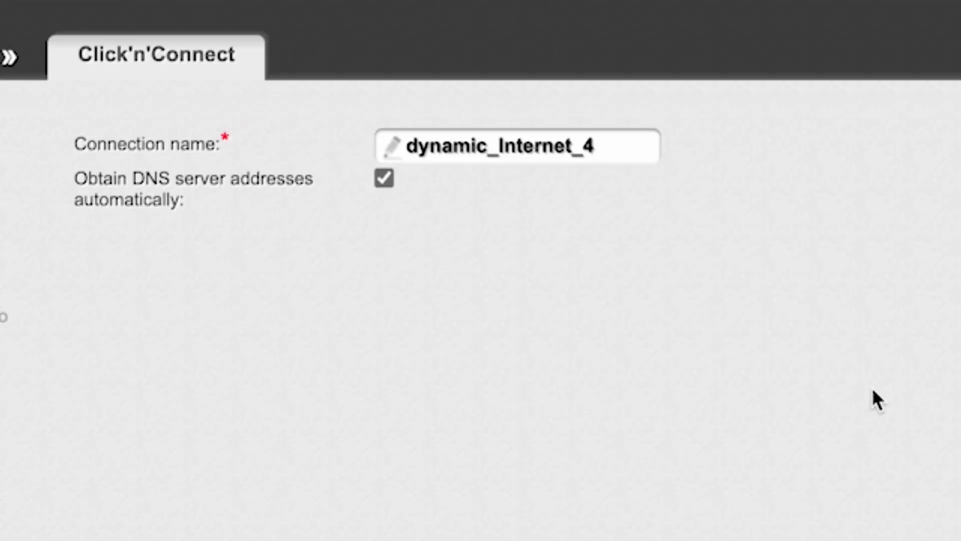
Step: Keep connection name dynamic_Internet_4 with automatic DNS and proceed to the summary
left_click(601, 146)
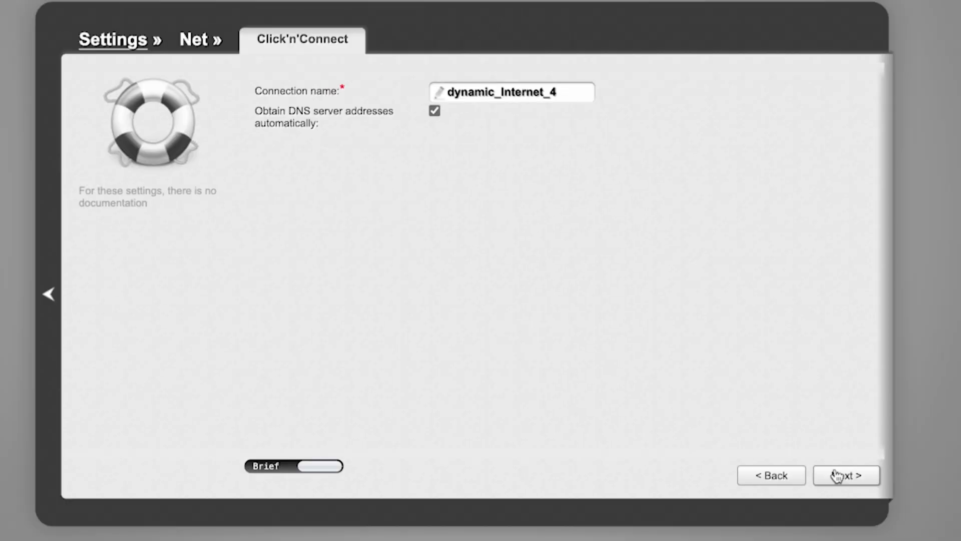
left_click(839, 477)
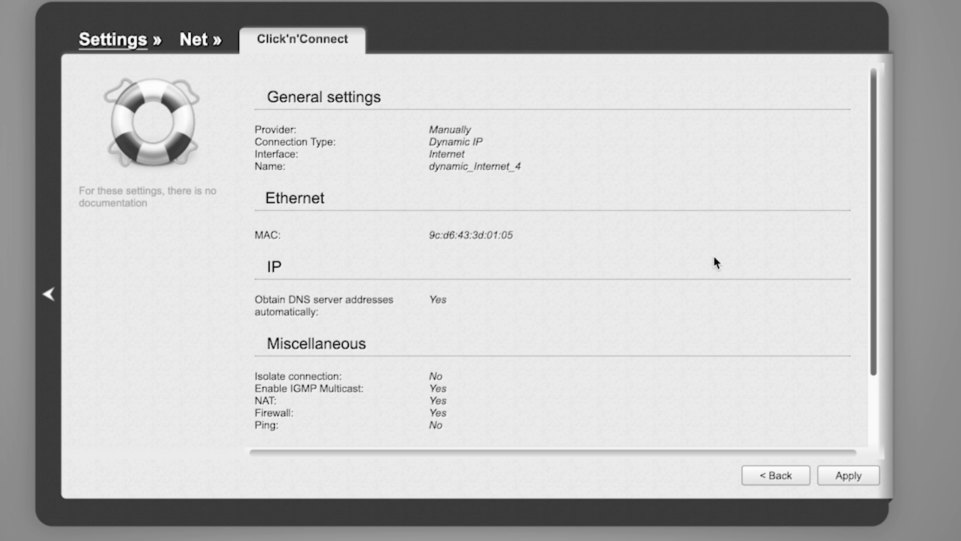
Step: Apply the Dynamic IP connection, confirm replacing the existing one, and pass the ping check
scroll(715, 257, "down", 3)
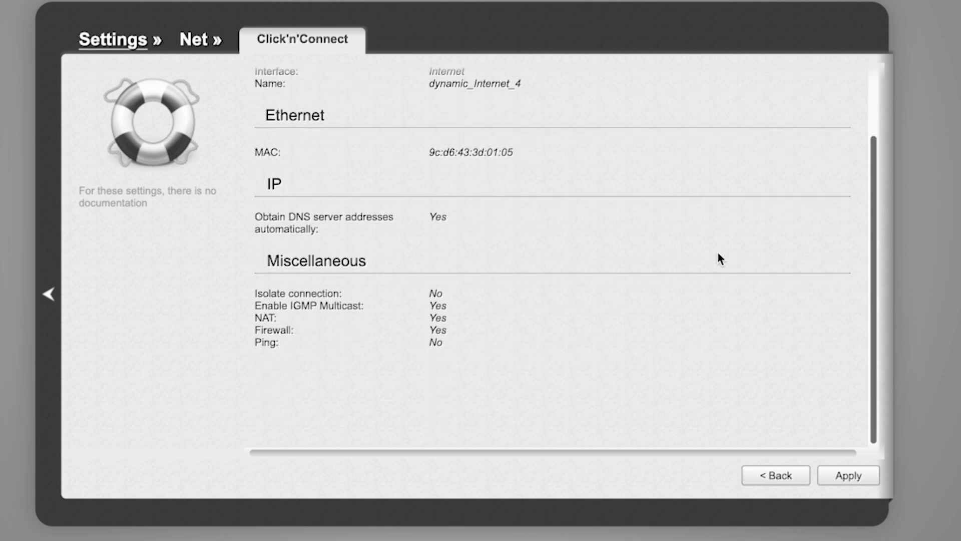
scroll(723, 250, "up", 3)
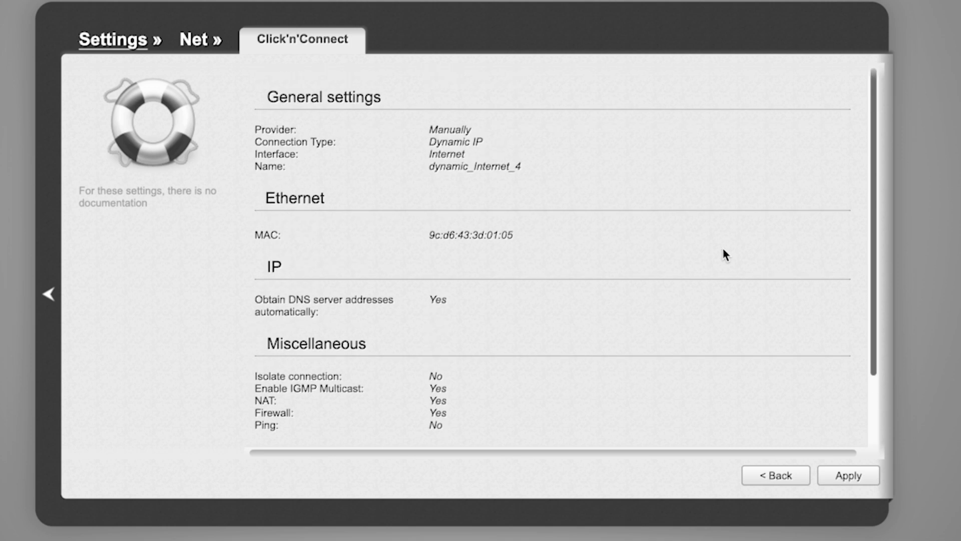
left_click(843, 481)
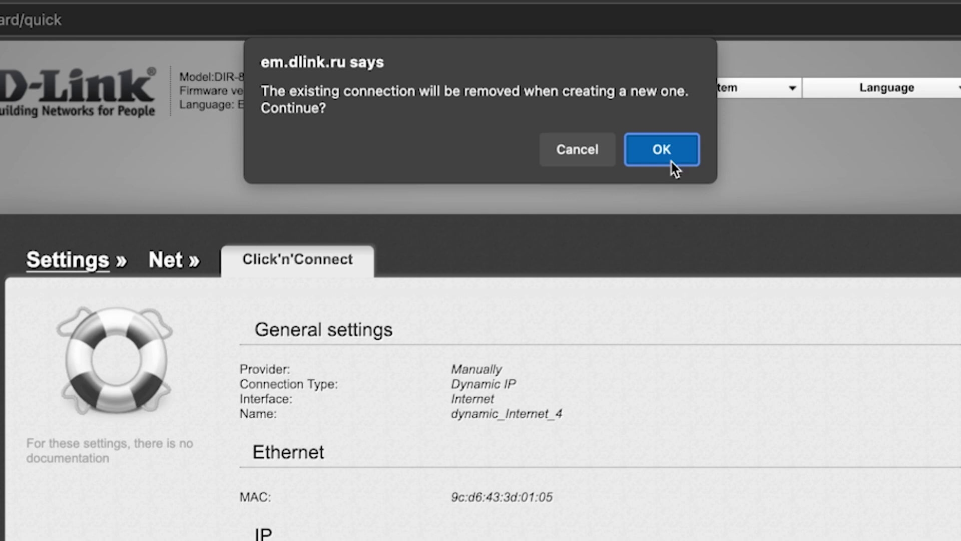
left_click(671, 161)
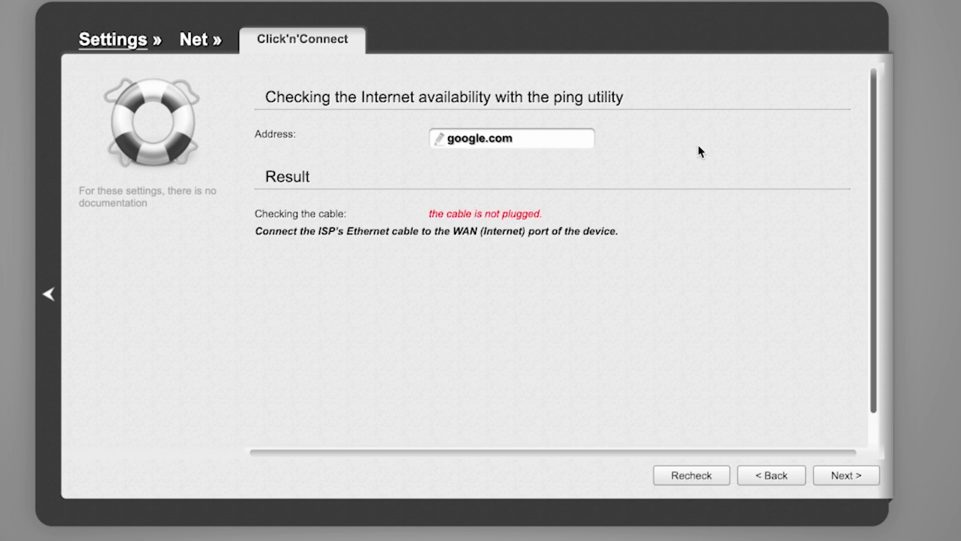
left_click(846, 476)
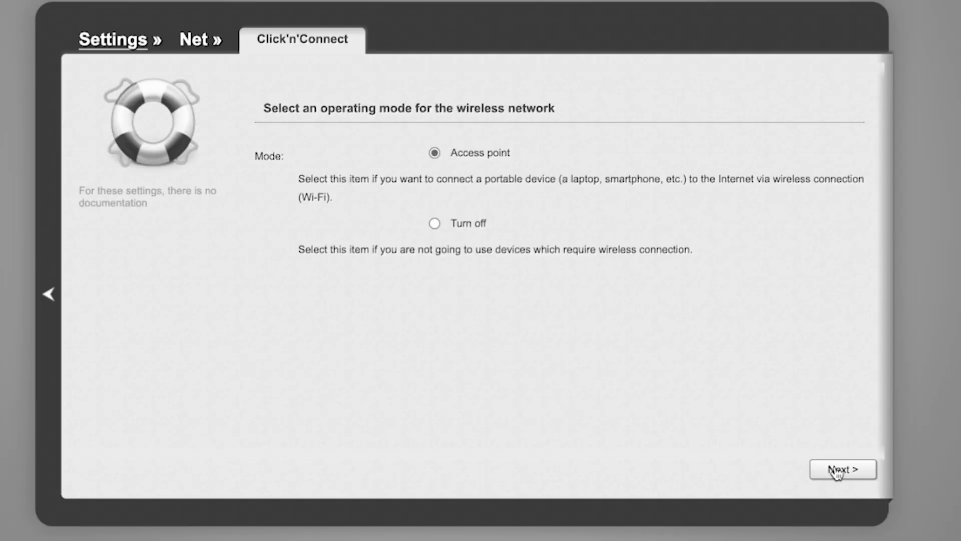
Step: Keep Access point mode and leave the 2.4 GHz SSID as DIR-EMUL
left_click(835, 471)
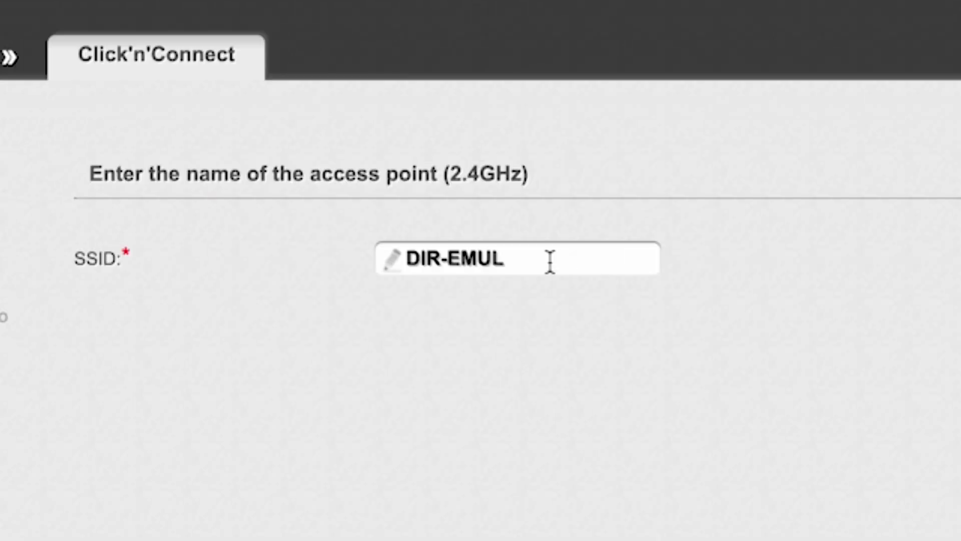
left_click(532, 159)
left_click_drag(399, 258, 531, 253)
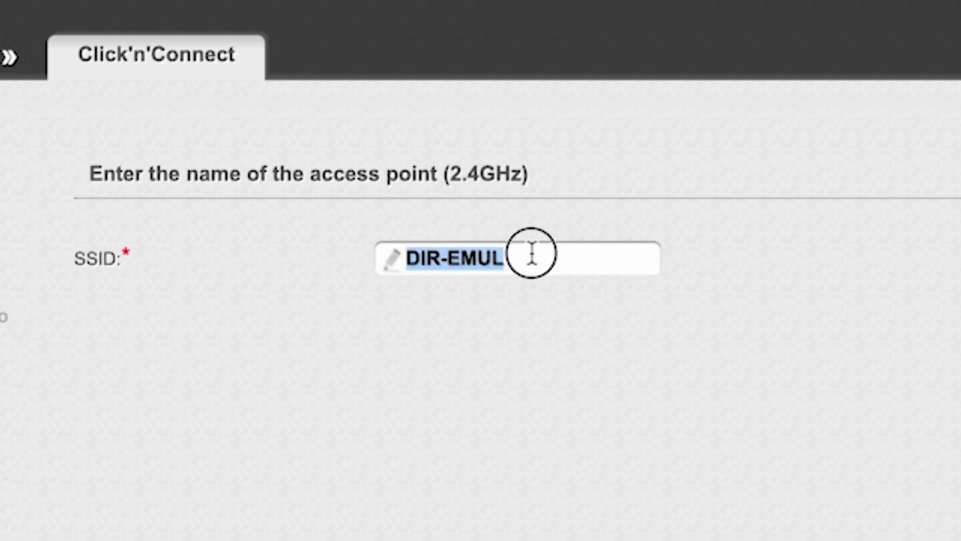
left_click(808, 268)
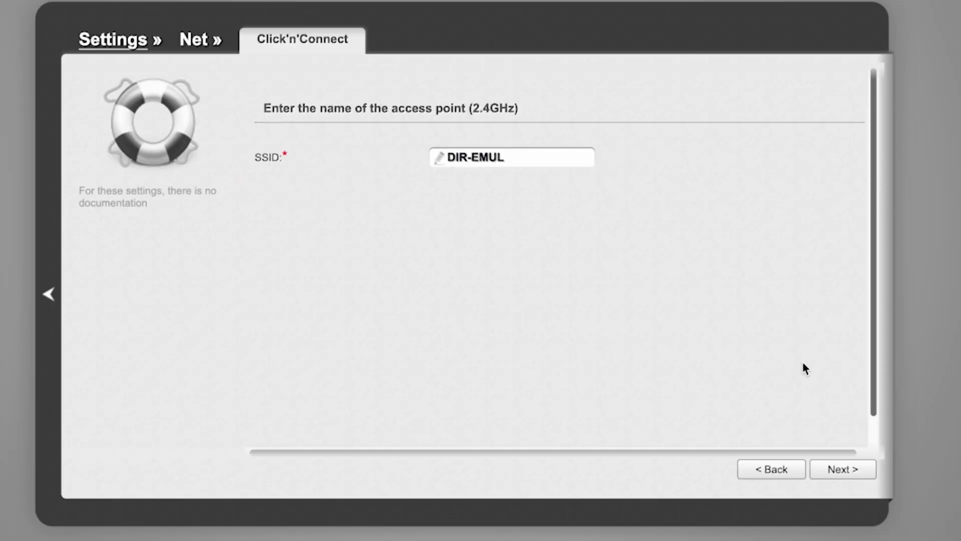
left_click(846, 472)
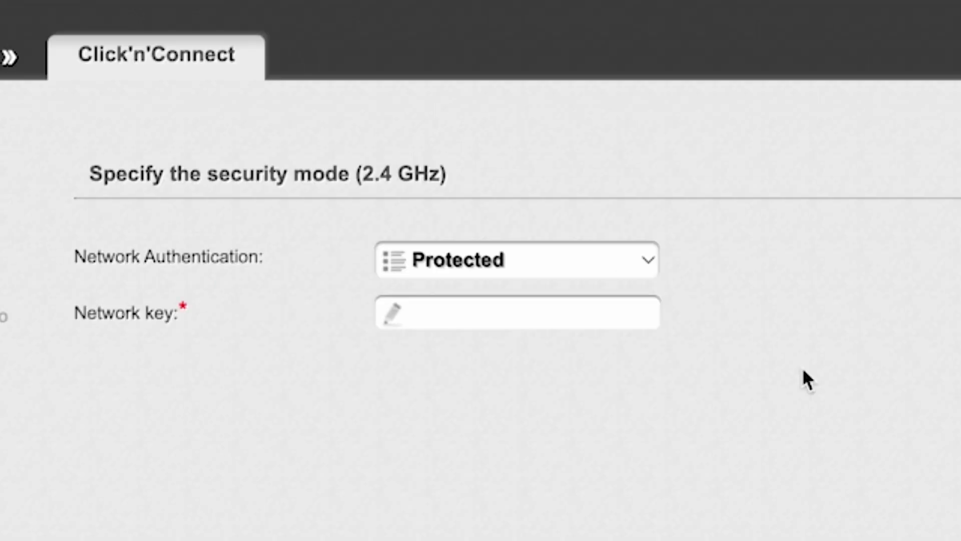
Step: Keep Protected authentication for the 2.4 GHz network and enter its network key
left_click(651, 260)
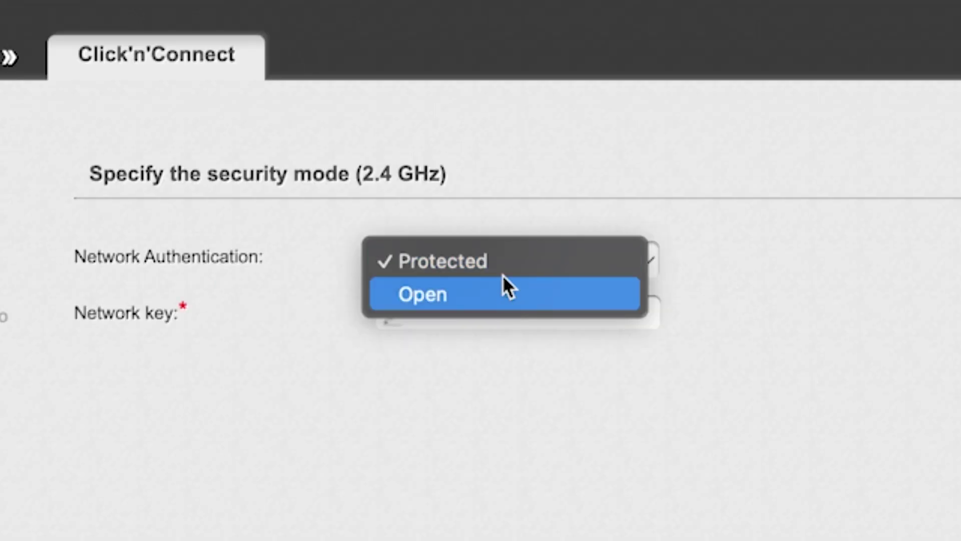
left_click(507, 259)
left_click(530, 314)
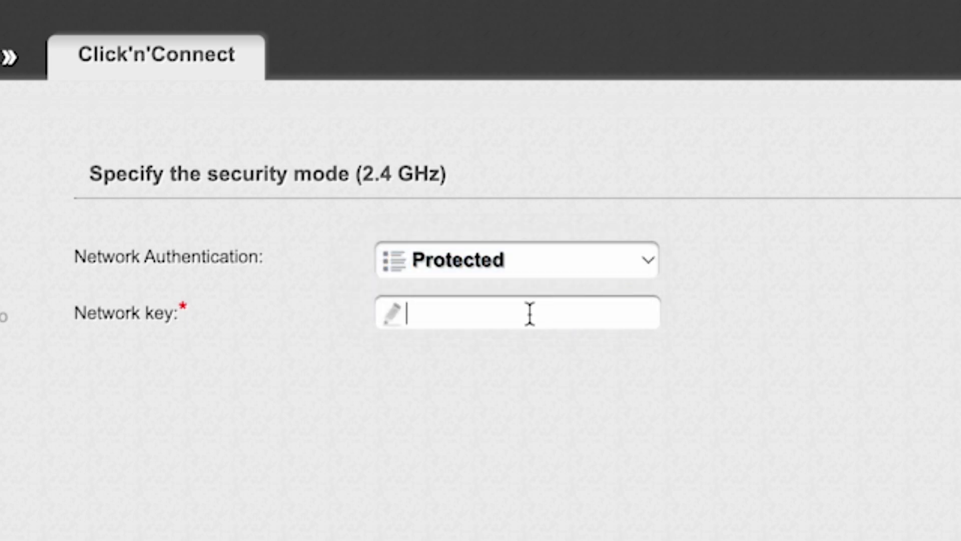
type("1234")
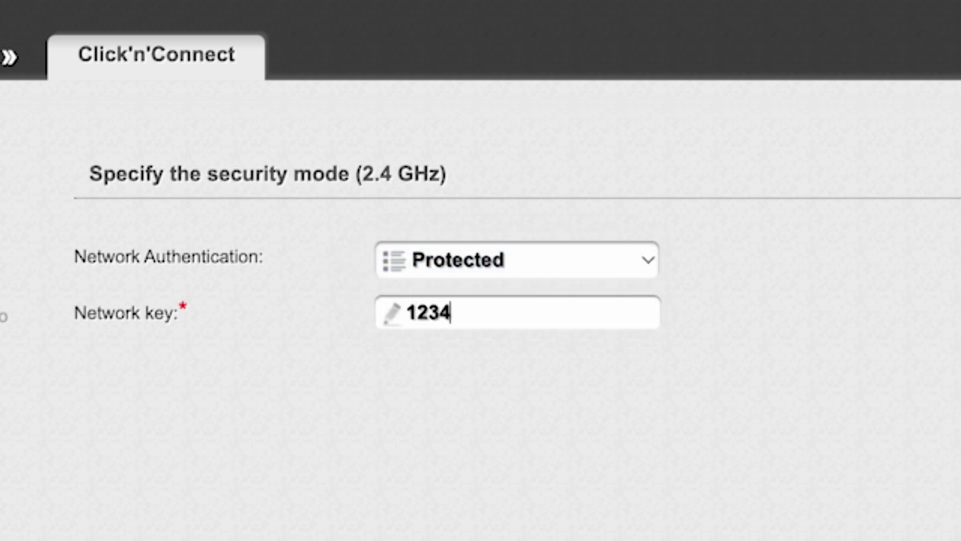
type("56789")
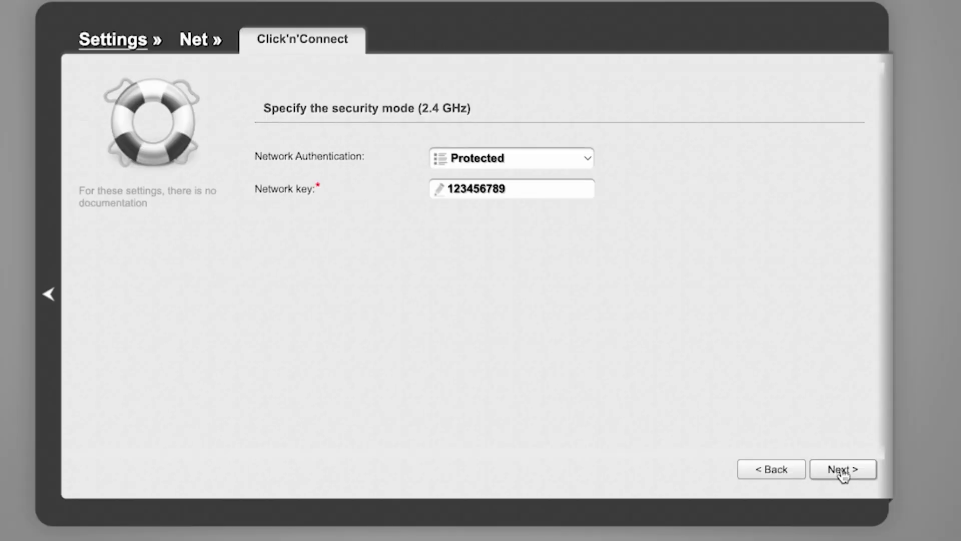
left_click(843, 470)
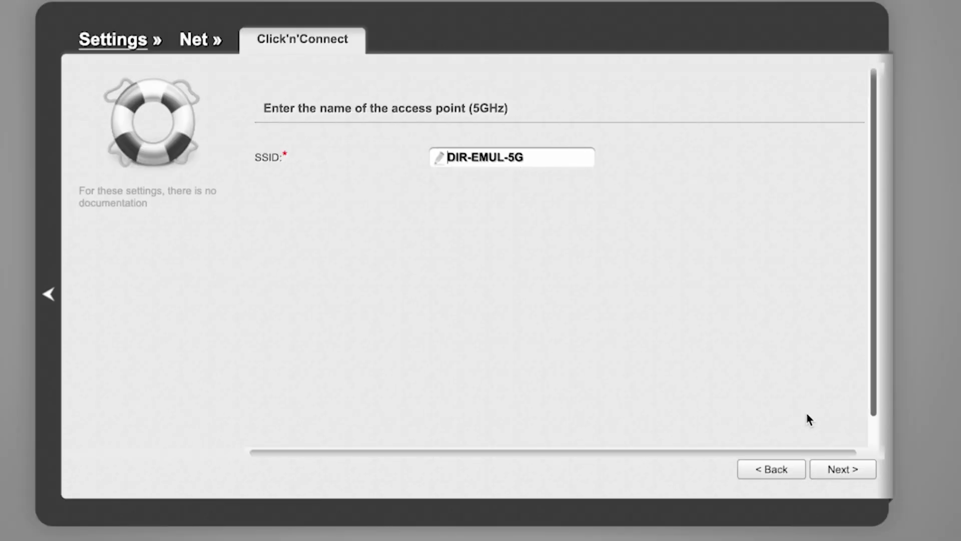
Step: Keep DIR-EMUL-5G as the 5GHz network name and give it a network key
left_click(843, 471)
left_click(526, 187)
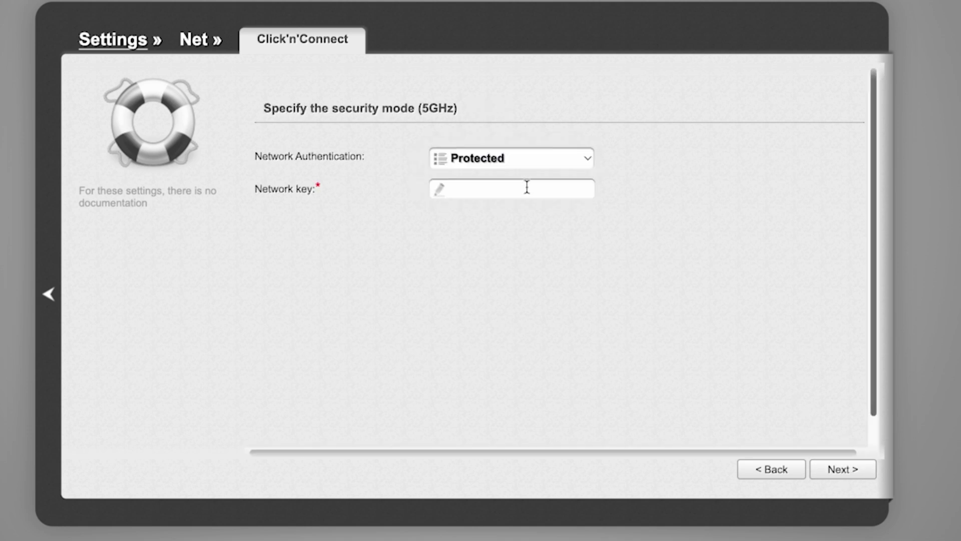
type("123456789")
left_click(842, 473)
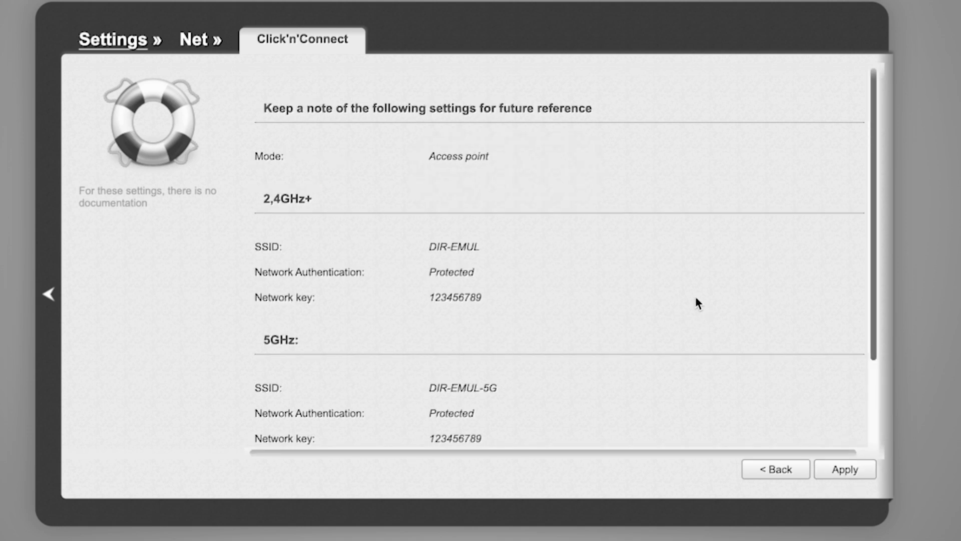
Step: Review the Wi-Fi summary and apply the 2.4 and 5 GHz settings
scroll(695, 277, "down", 2)
scroll(693, 276, "up", 2)
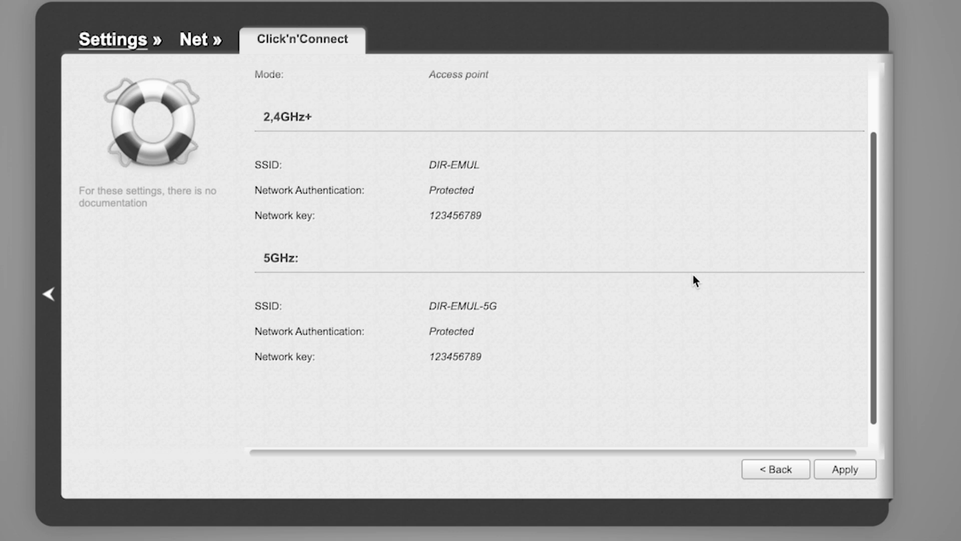
scroll(693, 276, "down", 2)
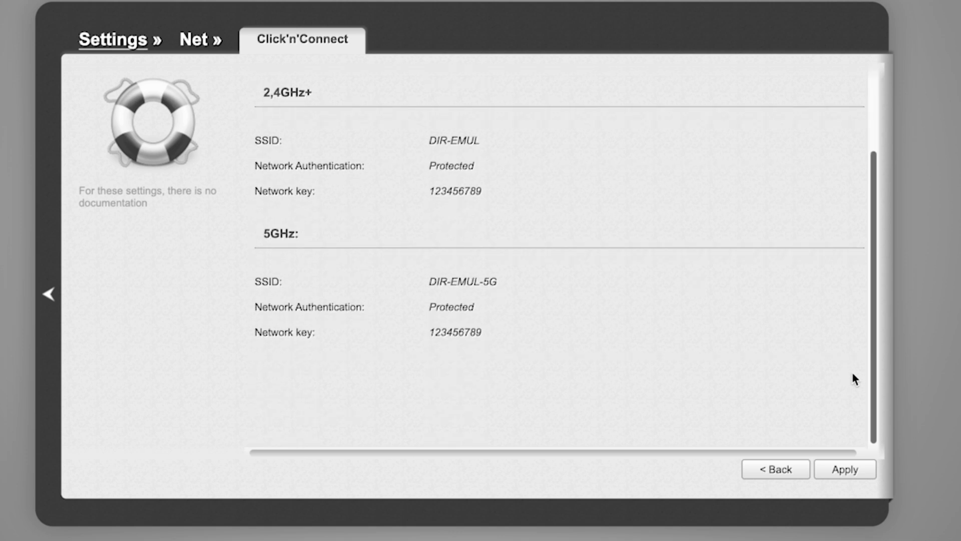
left_click(854, 476)
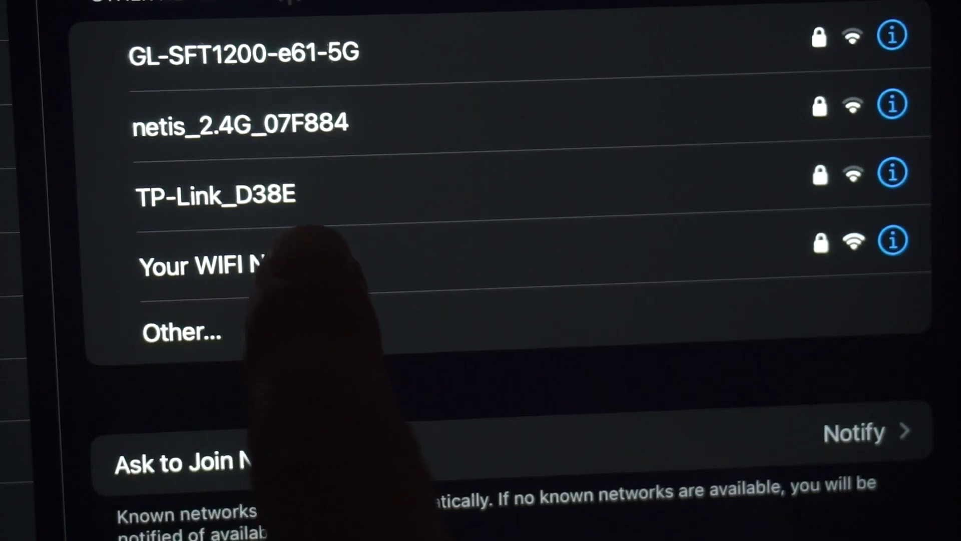
left_click(240, 271)
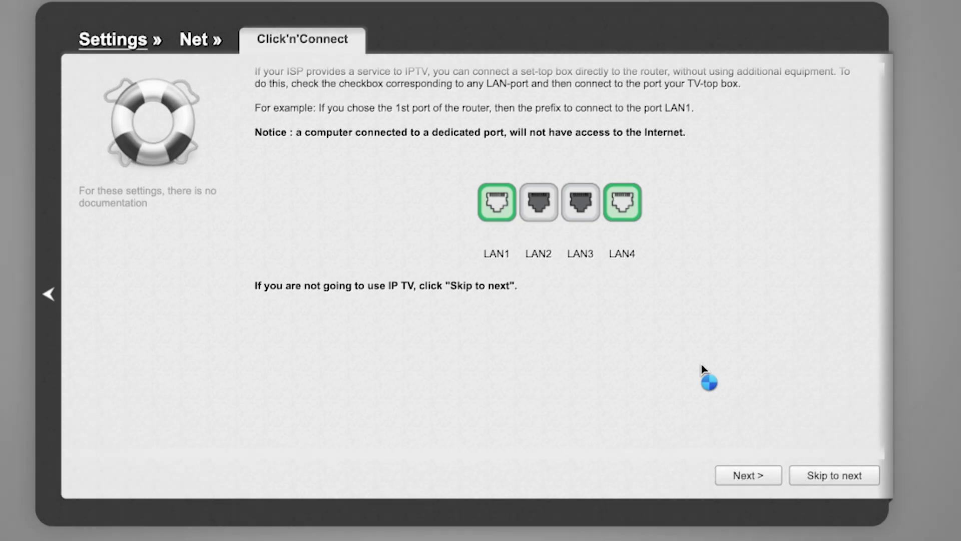
scroll(702, 370, "down", 1)
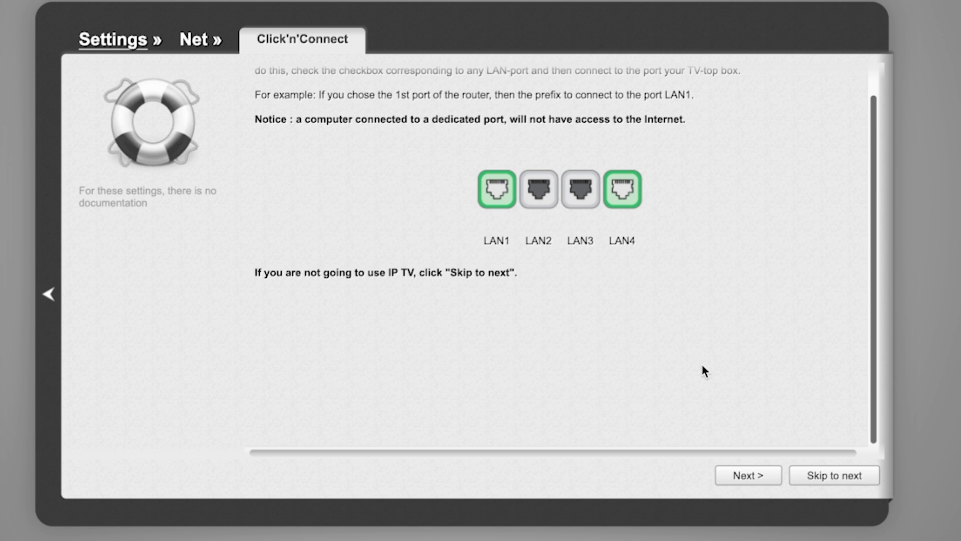
Step: Skip the IPTV page, apply the Completing page and dismiss the setup-complete message
scroll(702, 365, "up", 1)
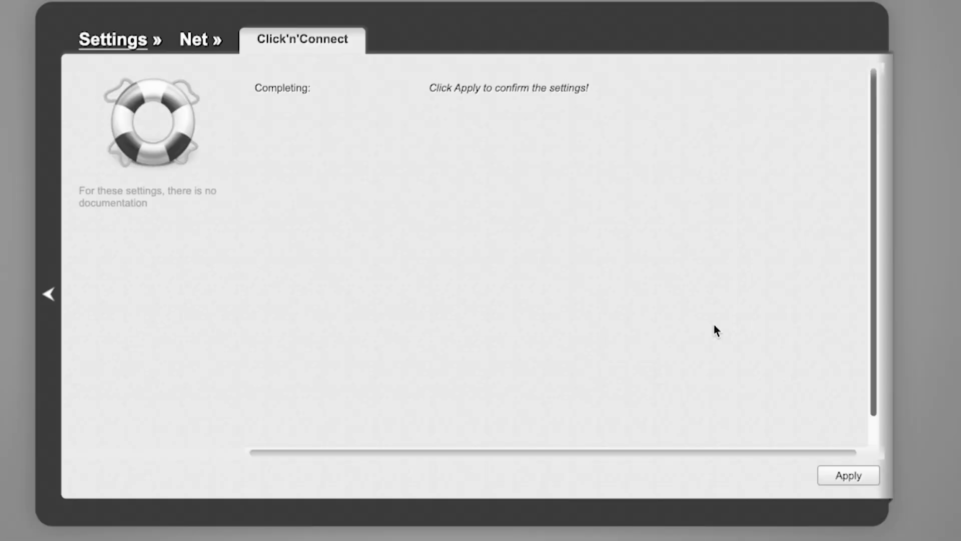
left_click(850, 475)
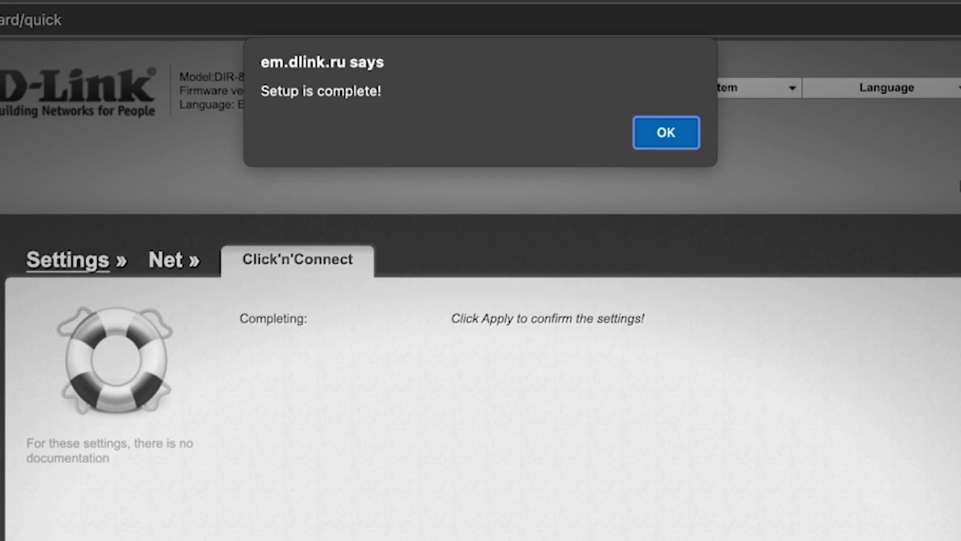
left_click(684, 136)
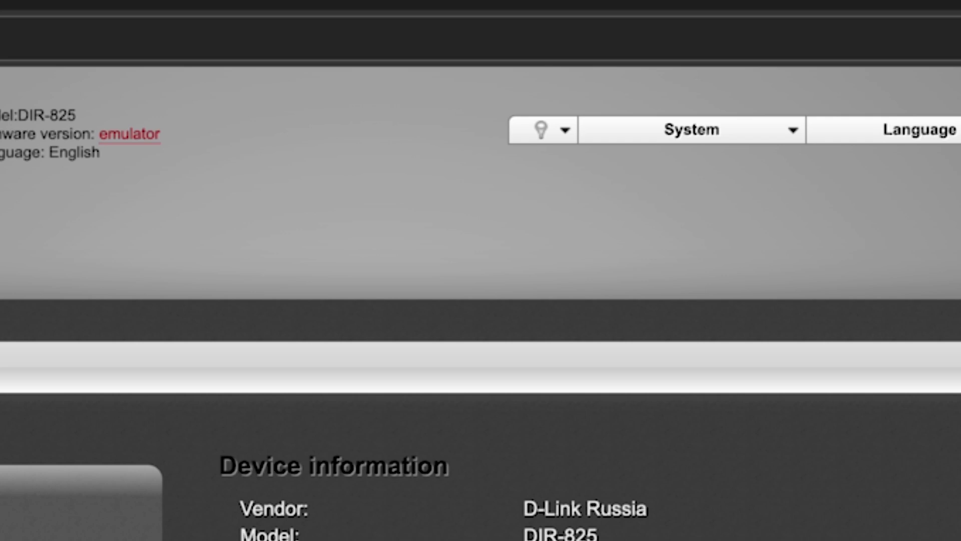
Step: Choose Save and Reboot from the System menu and confirm both prompts
left_click(793, 132)
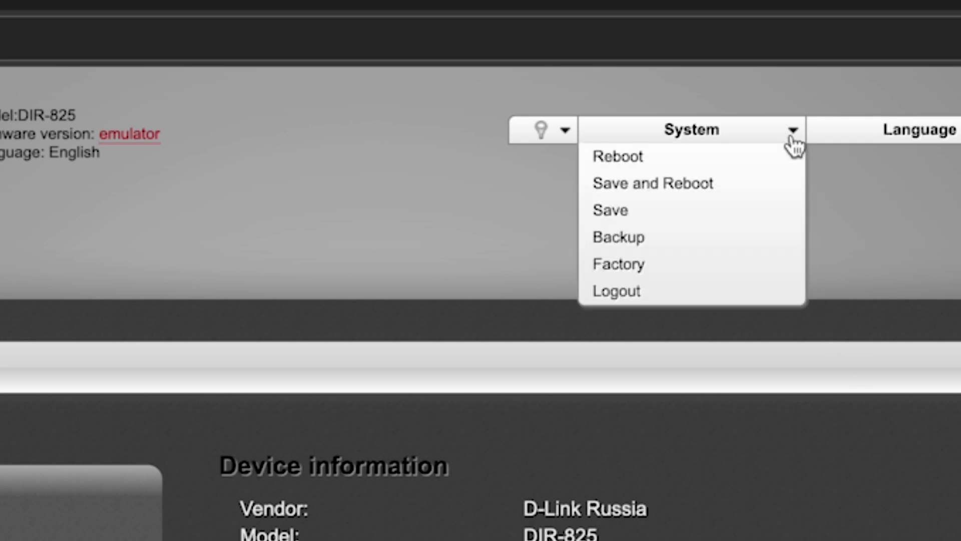
left_click(687, 189)
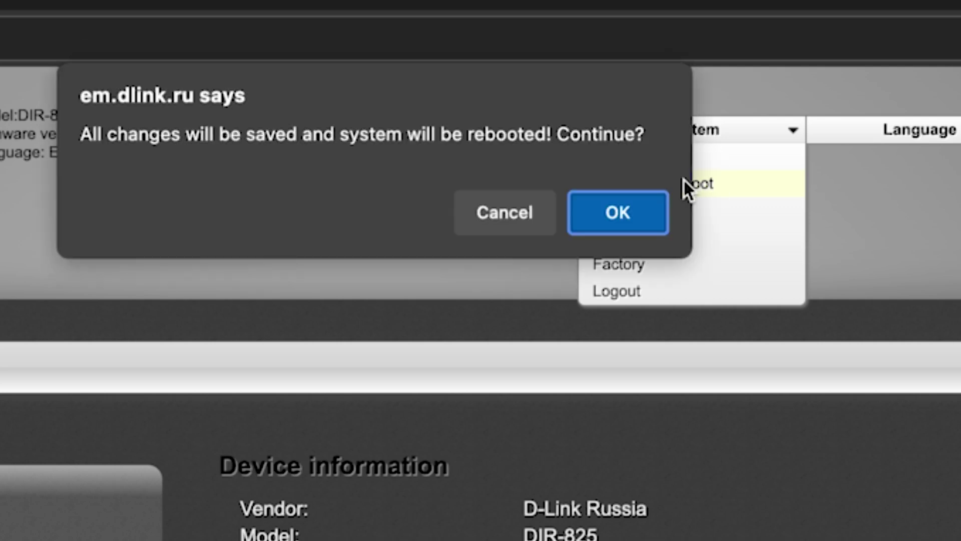
left_click(630, 220)
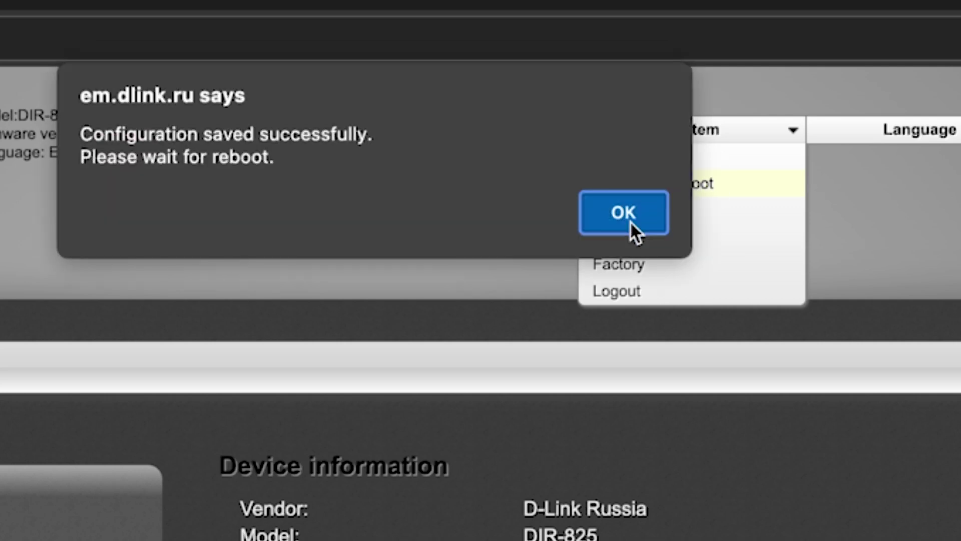
left_click(629, 220)
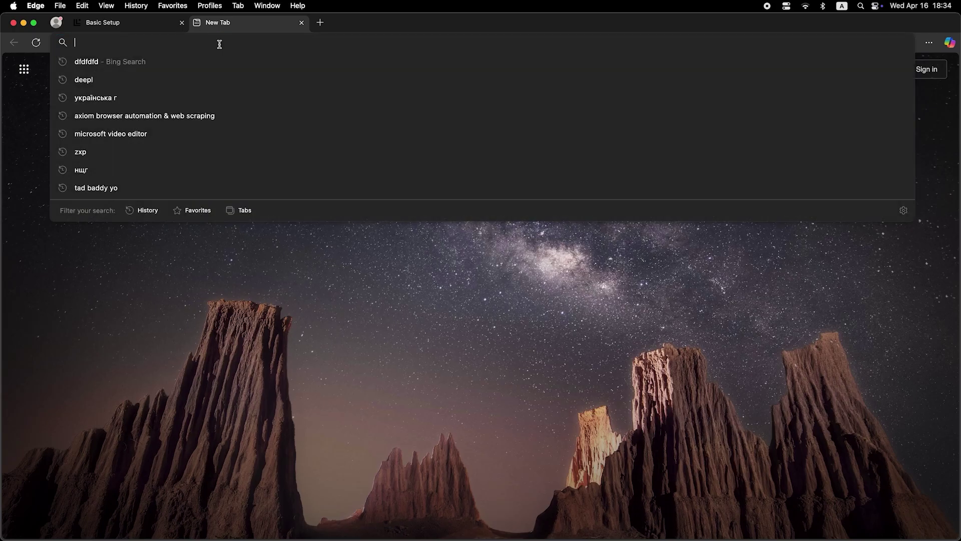
Step: Search for 'dfdfdfdf' from the address bar to test connectivity
type("dfdfdfdf")
key("Return")
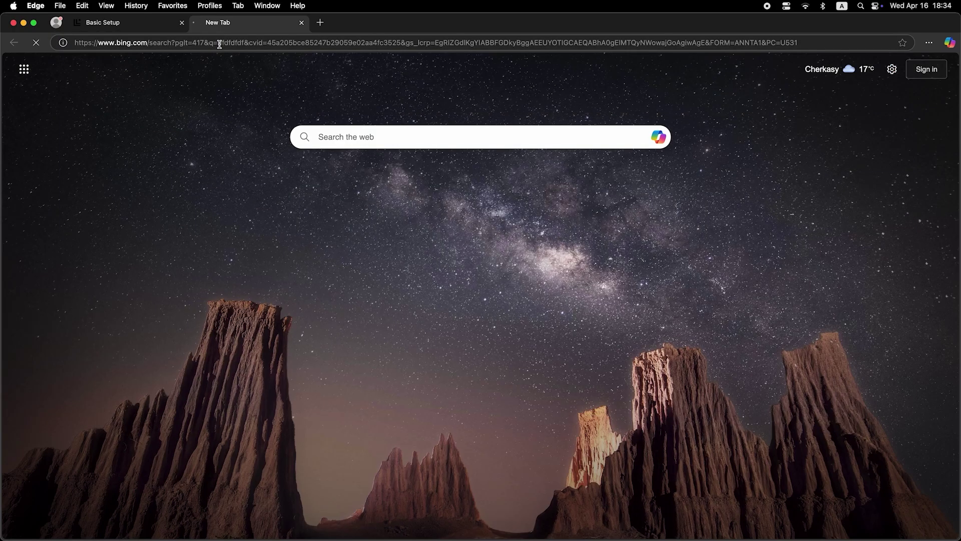